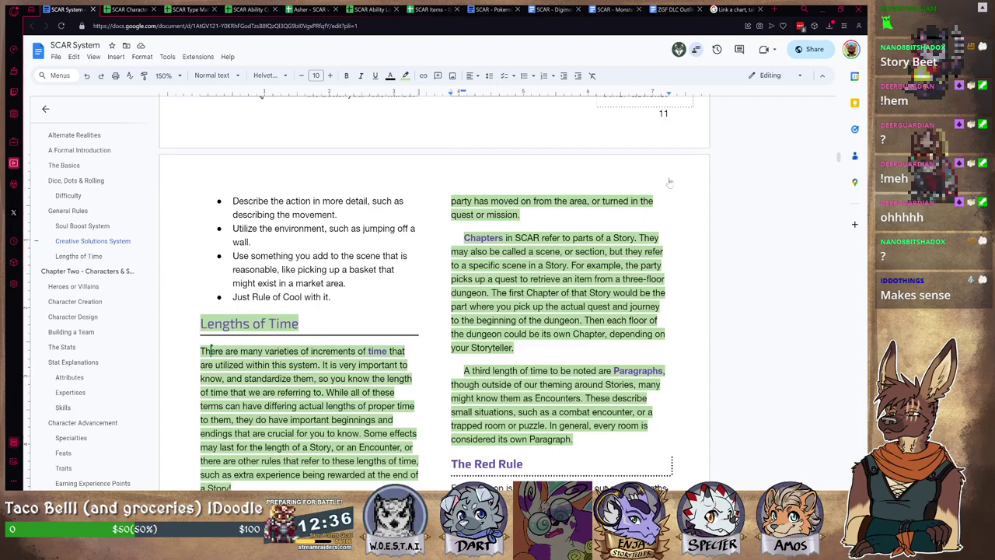
Switch to Clip Studio Paint and bring the faint head sketch beside the coloured reference drawings into close view.
key("alt+Tab")
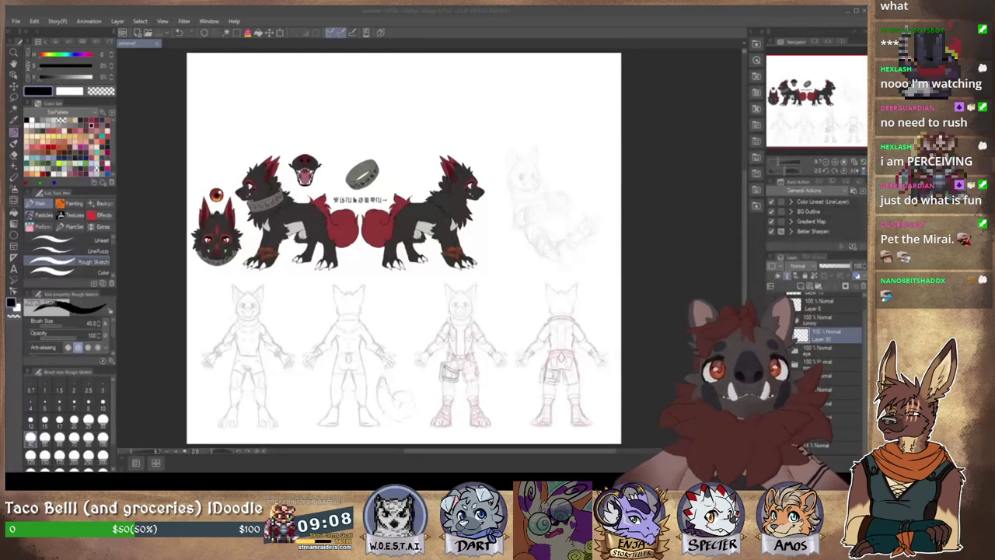
left_click(835, 162)
left_click(835, 162)
left_click(835, 162)
left_click(835, 162)
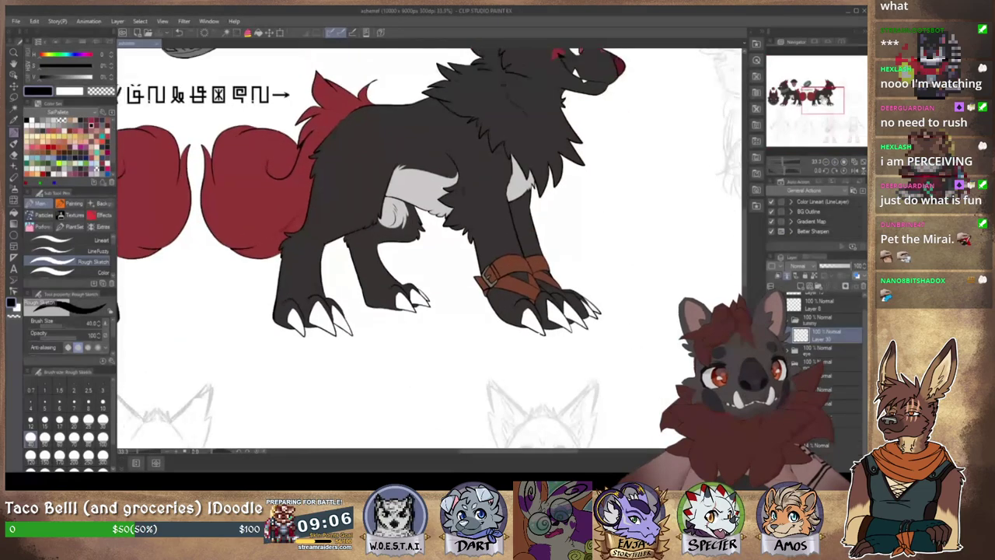
mouse_move(817, 97)
left_mouse_down()
mouse_move(805, 90)
mouse_move(843, 92)
left_mouse_up()
left_click(827, 161)
left_click(835, 162)
left_click(835, 162)
mouse_move(838, 140)
left_mouse_down()
mouse_move(837, 81)
mouse_move(848, 90)
left_mouse_up()
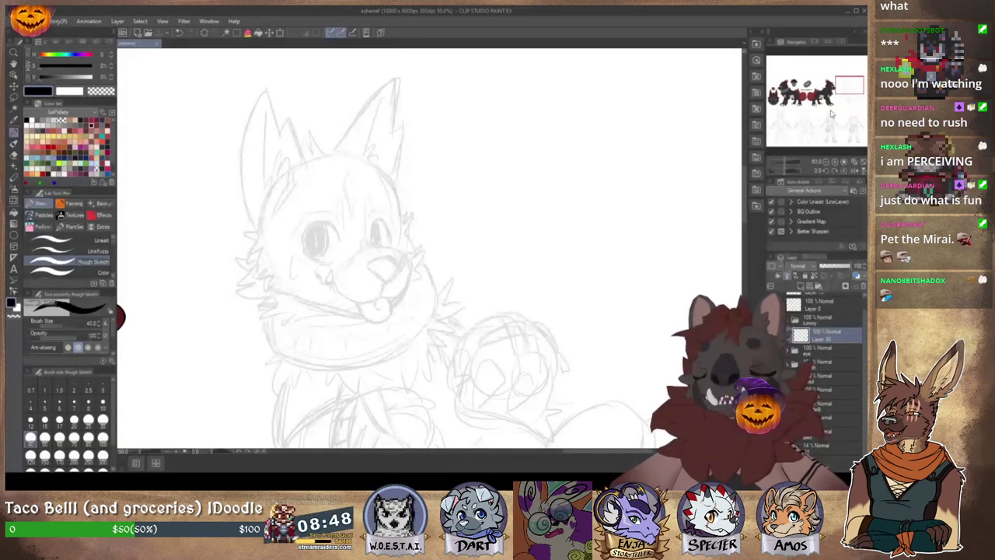
Using the Lineart brush, ink the outline of the sketched nose and the short line running from its tip to the mouth.
left_click(93, 240)
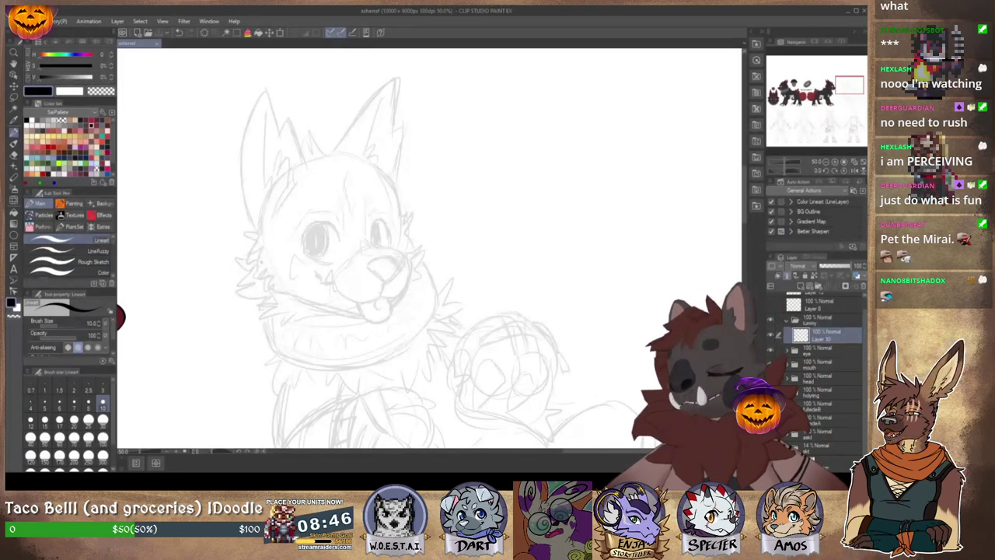
left_click(835, 163)
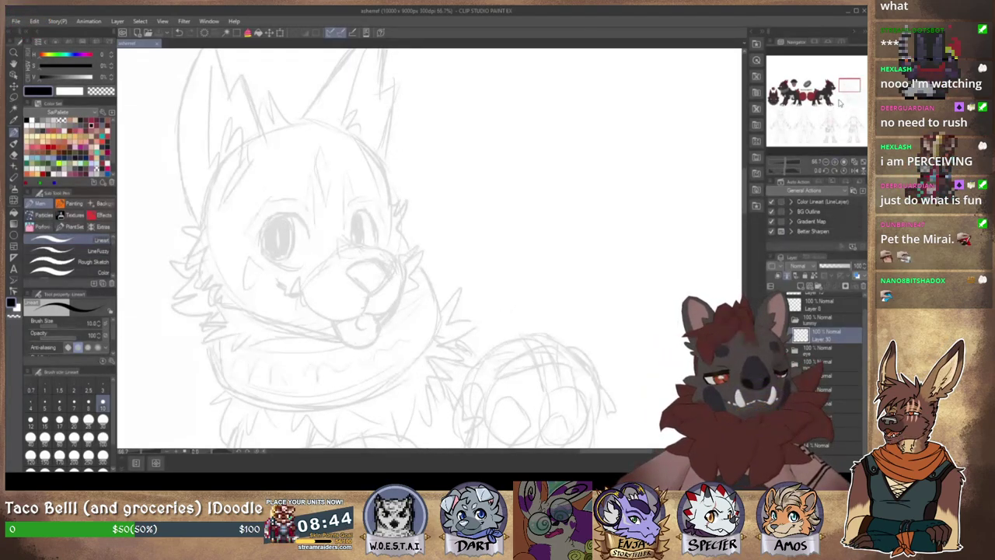
left_click_drag(846, 84, 844, 85)
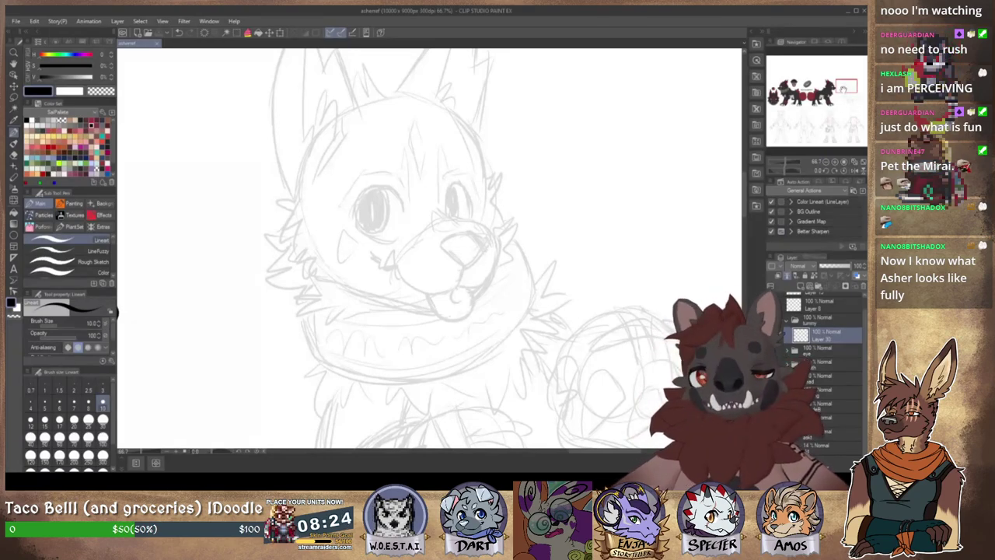
left_click_drag(845, 89, 842, 90)
left_click(836, 162)
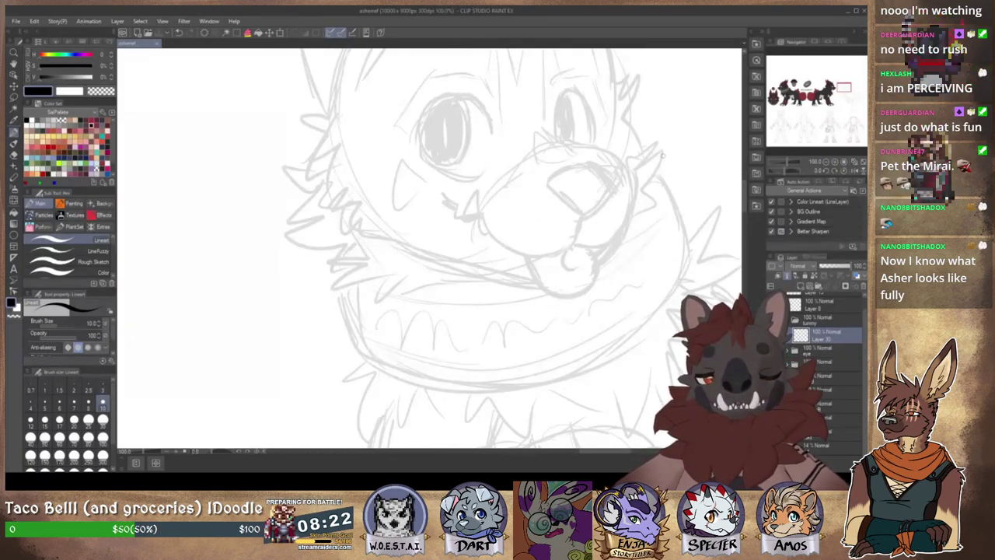
left_click_drag(678, 174, 585, 205)
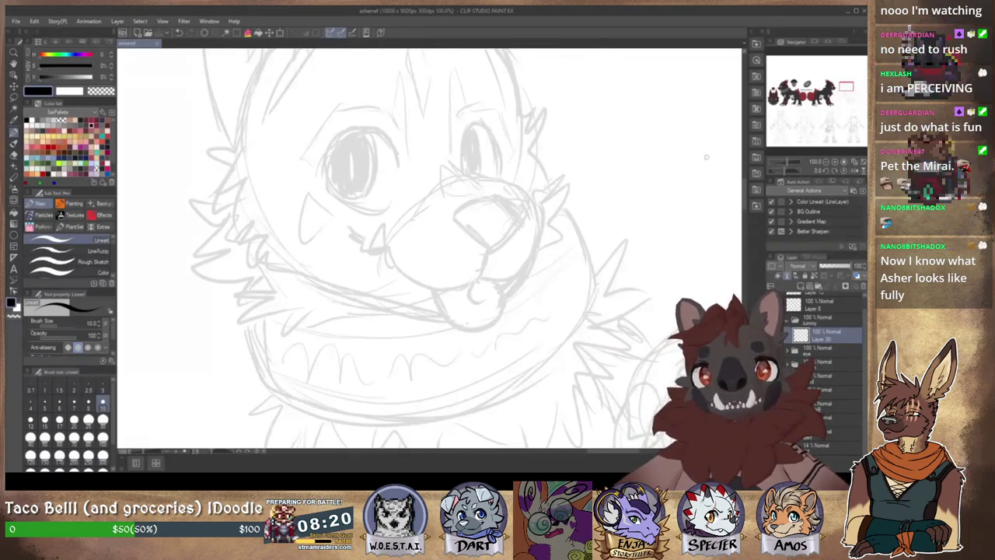
scroll(651, 226, "up", 2)
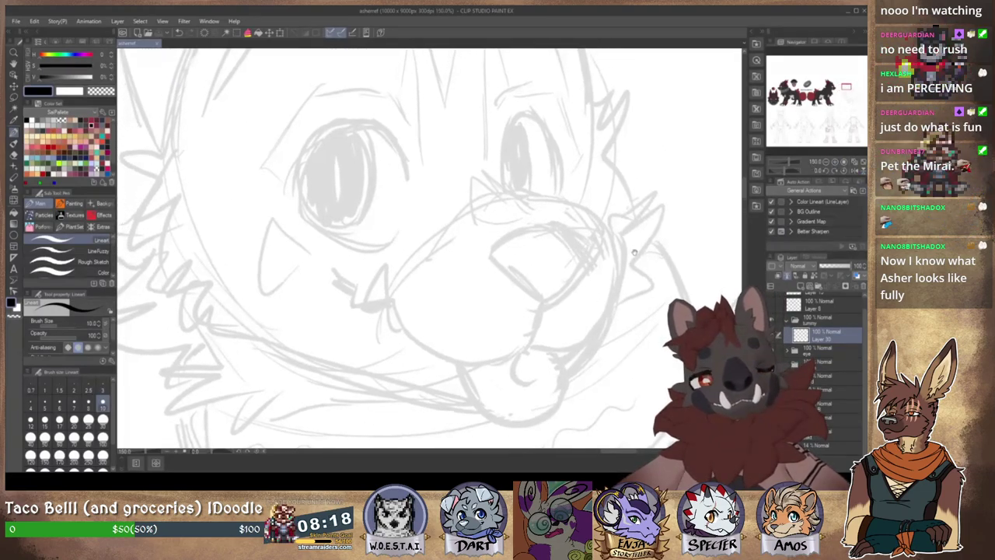
left_click_drag(489, 249, 585, 246)
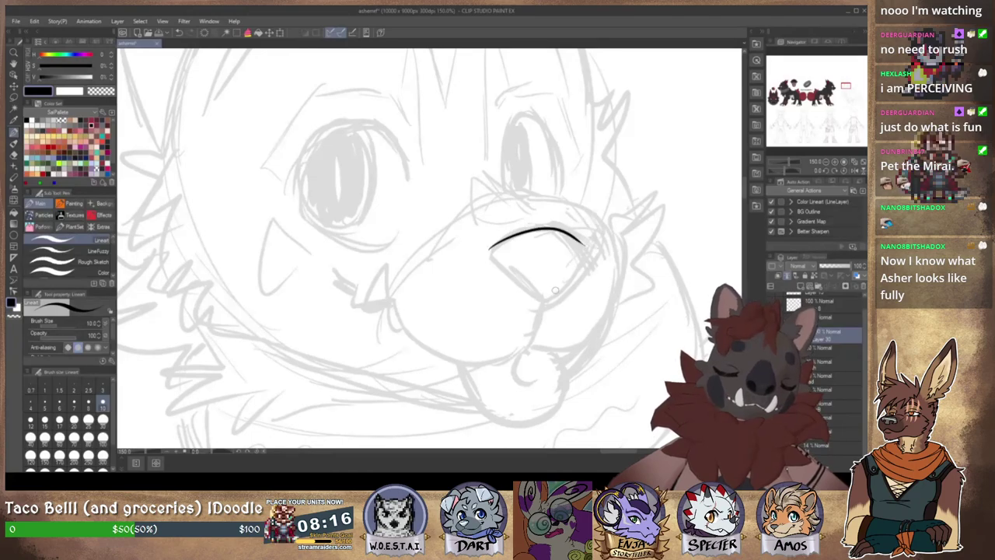
key("ctrl+z")
left_click_drag(485, 252, 594, 253)
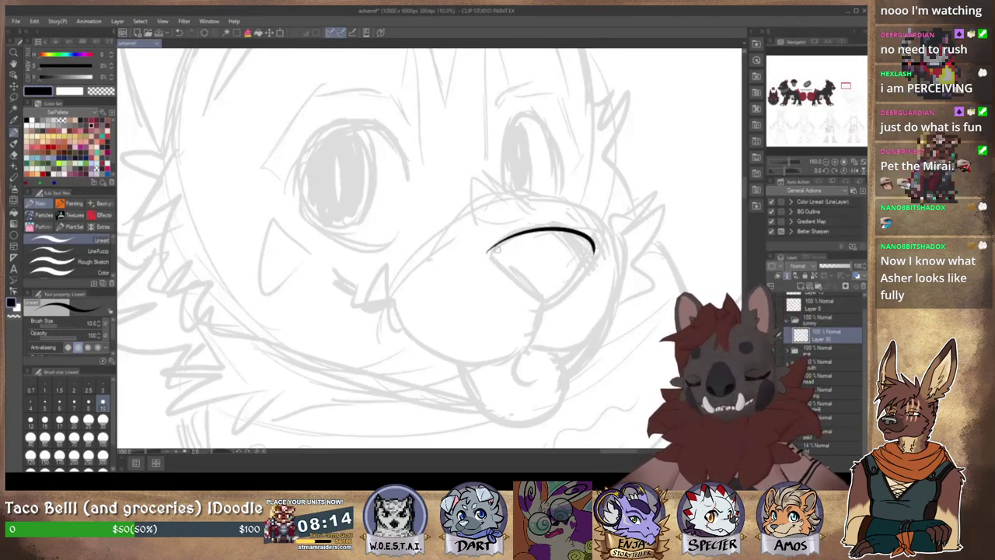
left_click_drag(488, 249, 514, 287)
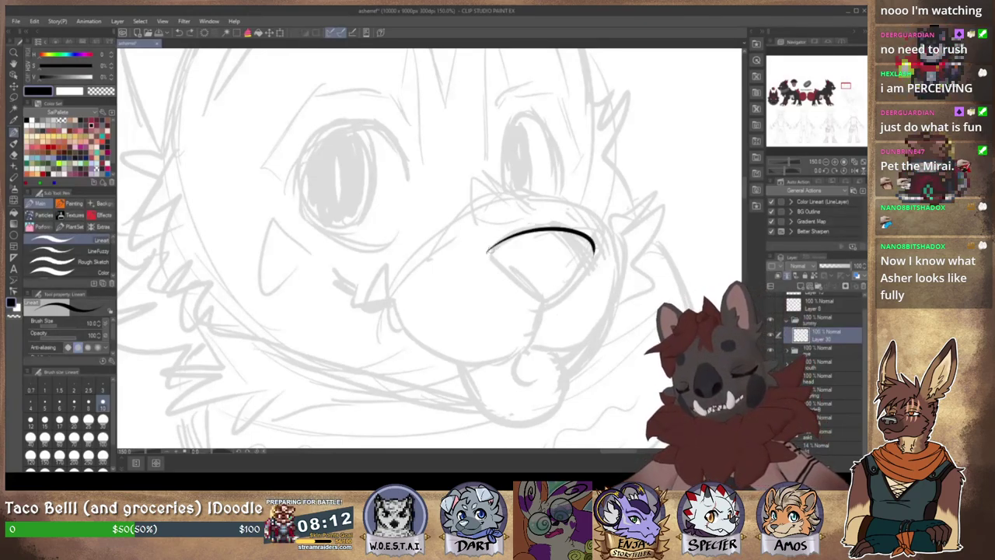
mouse_move(487, 250)
left_mouse_down()
mouse_move(555, 302)
mouse_move(503, 279)
mouse_move(555, 312)
mouse_move(595, 247)
left_mouse_up()
key("ctrl+z")
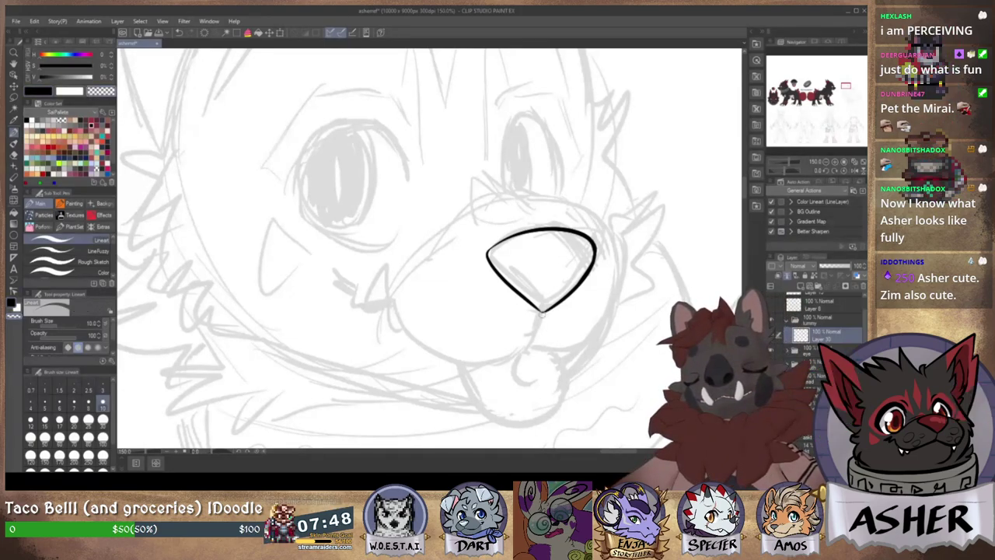
left_click_drag(542, 312, 523, 351)
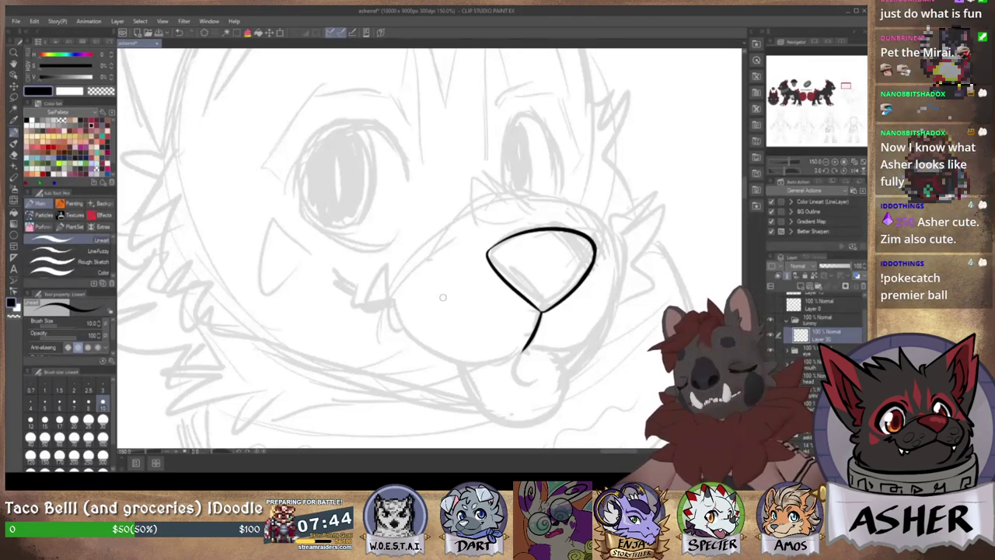
Ink the two small pointed teeth at the near mouth corner and the solid dark mark beside them.
mouse_move(384, 310)
left_mouse_down()
mouse_move(385, 265)
mouse_move(394, 331)
mouse_move(416, 340)
left_mouse_up()
key("ctrl+z")
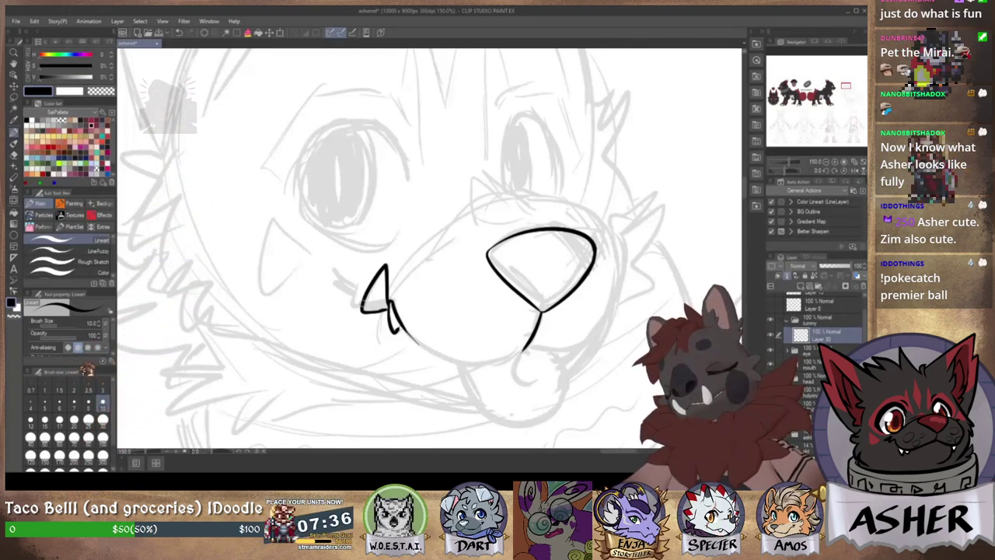
left_click_drag(362, 304, 381, 309)
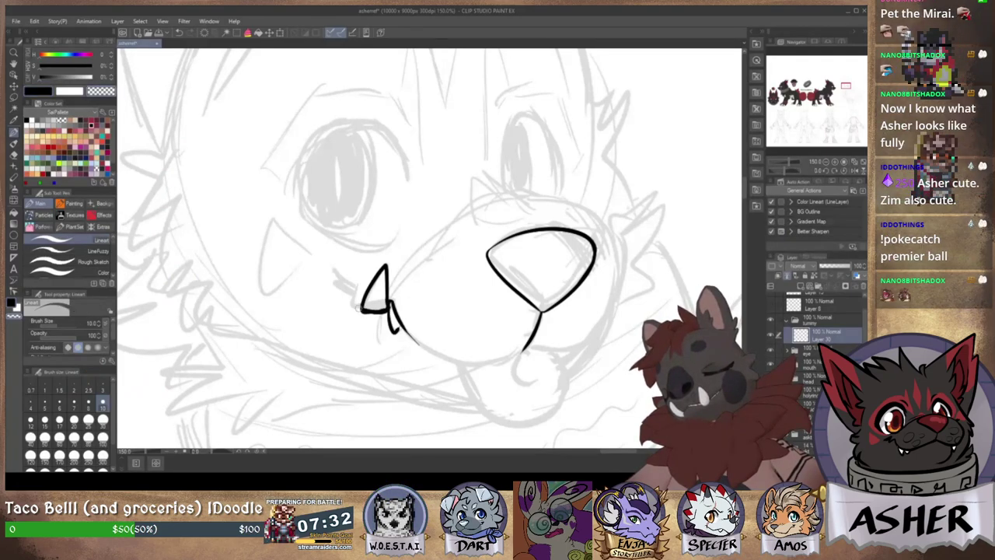
key("c")
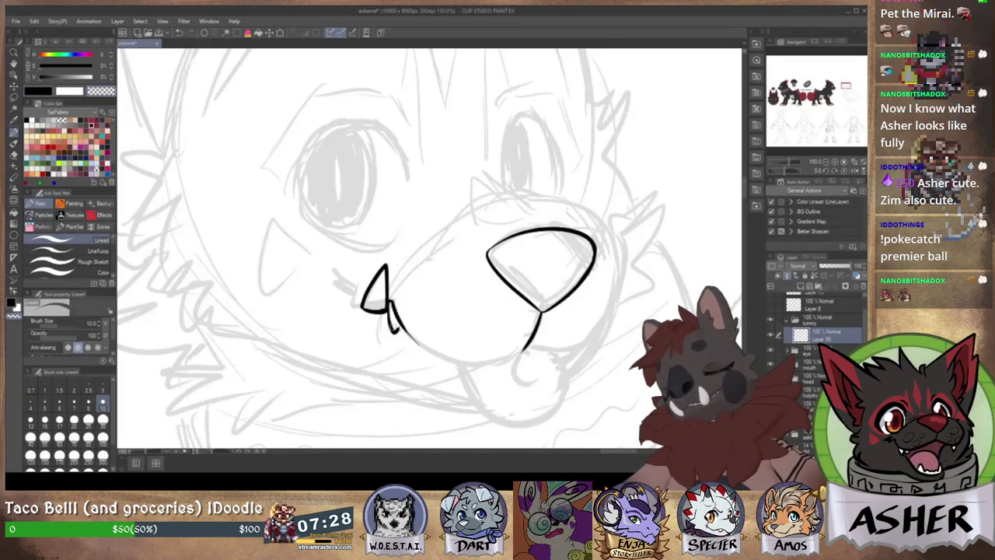
key("c")
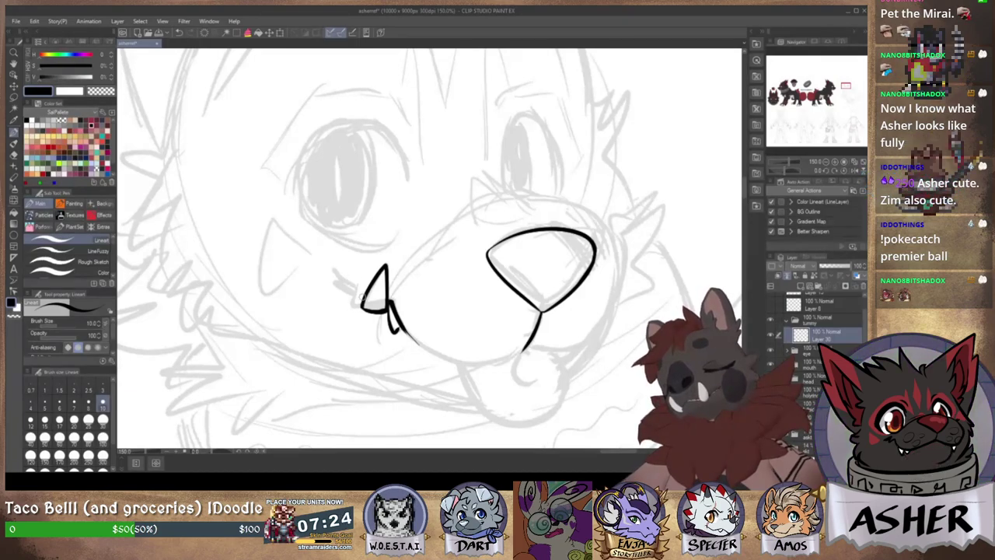
left_click_drag(337, 274, 357, 295)
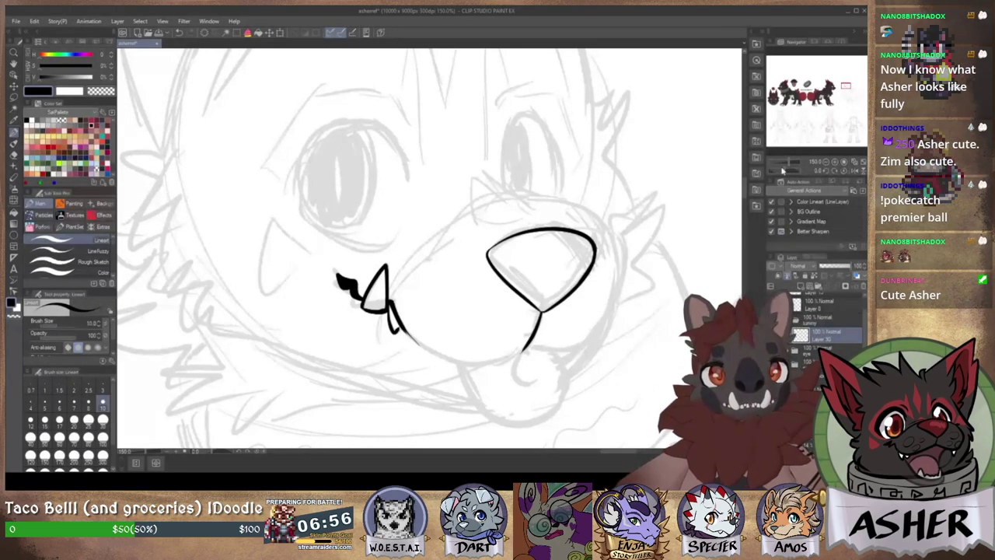
Ink the muzzle's lower edge from the teeth to the line below the nose and along the far lip.
left_click_drag(465, 275, 380, 268)
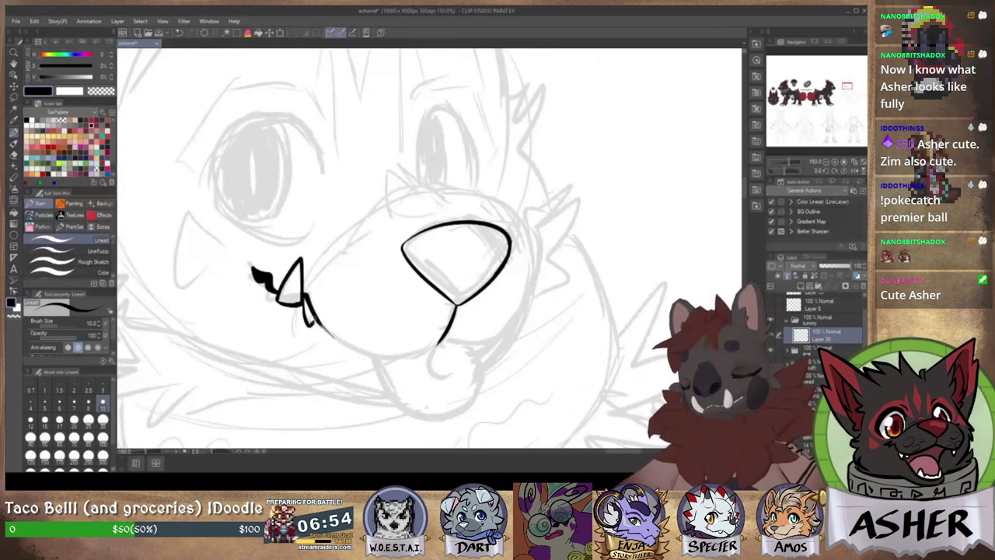
left_click_drag(311, 311, 393, 354)
key("ctrl+z")
left_click_drag(307, 308, 437, 348)
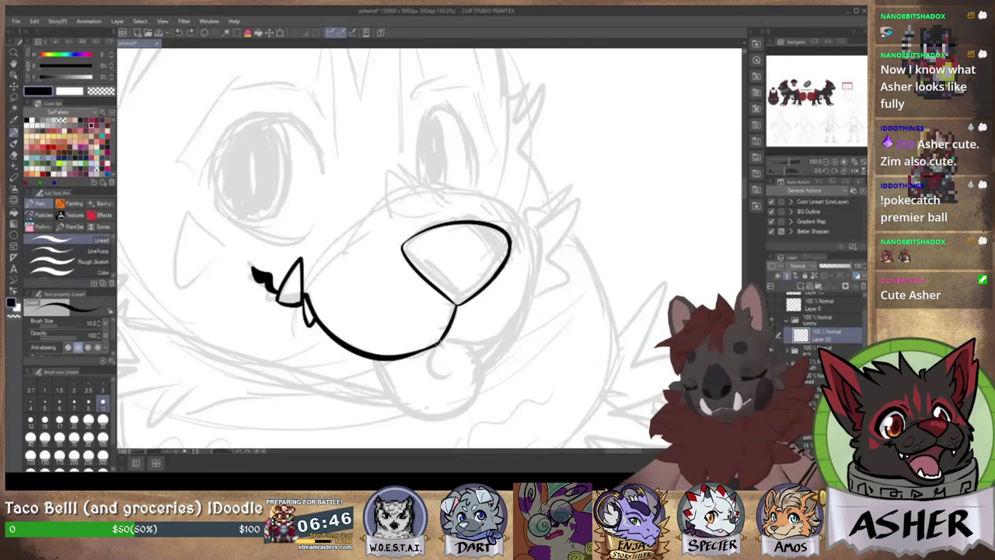
left_click_drag(439, 342, 515, 341)
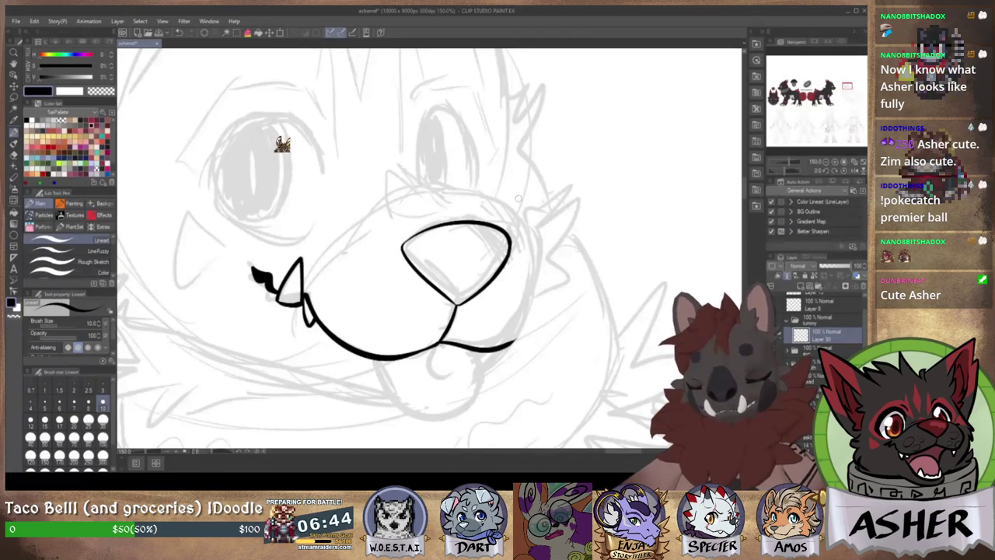
left_click_drag(424, 194, 518, 307)
key("ctrl+z")
left_click_drag(414, 196, 509, 329)
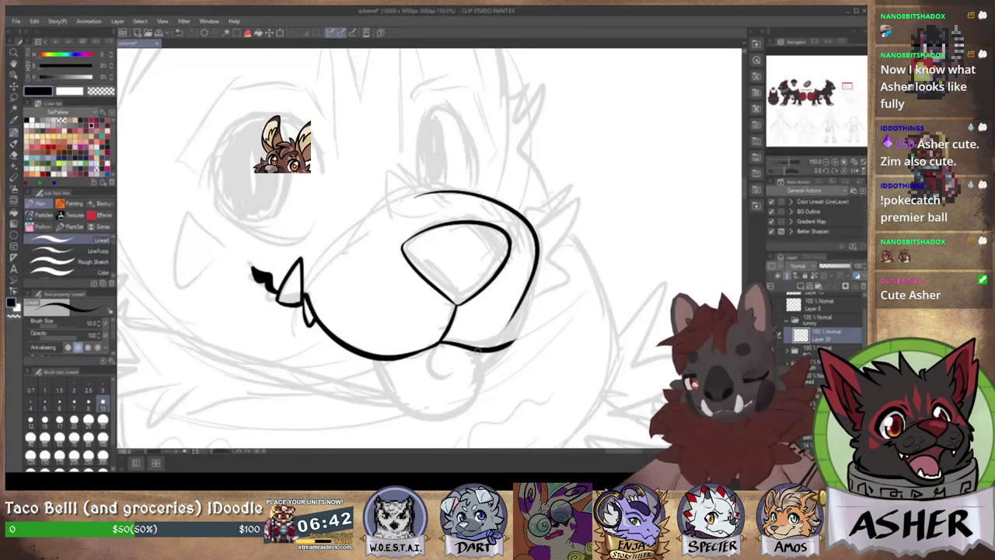
key("ctrl+z")
left_click_drag(401, 200, 514, 341)
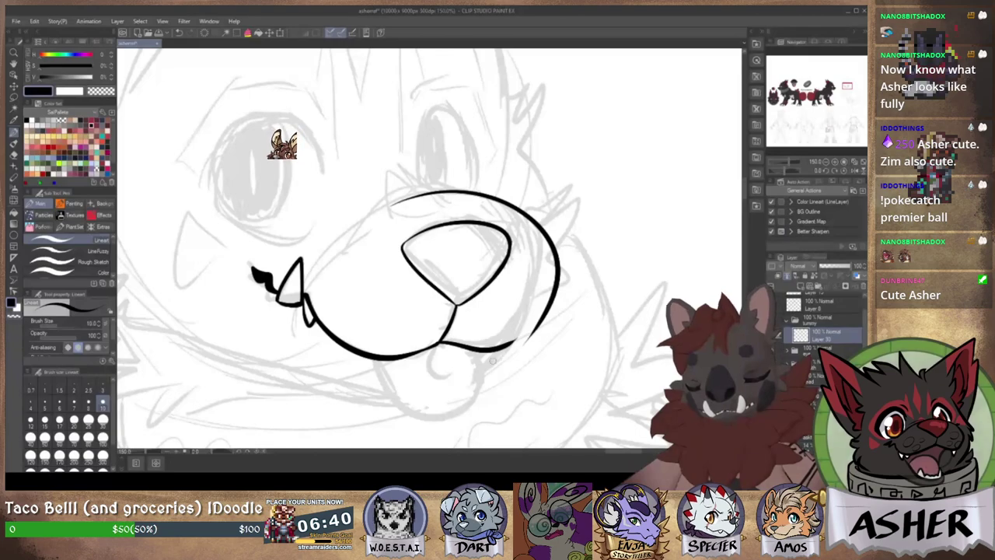
key("ctrl+z")
mouse_move(386, 204)
left_mouse_down()
mouse_move(557, 249)
mouse_move(518, 321)
mouse_move(532, 216)
mouse_move(546, 291)
left_mouse_up()
key("ctrl+z")
key("ctrl+z")
Ink the far side of the muzzle with a curve rising from the end of the lip line.
left_click_drag(513, 342, 547, 244)
key("ctrl+z")
left_click_drag(511, 343, 537, 237)
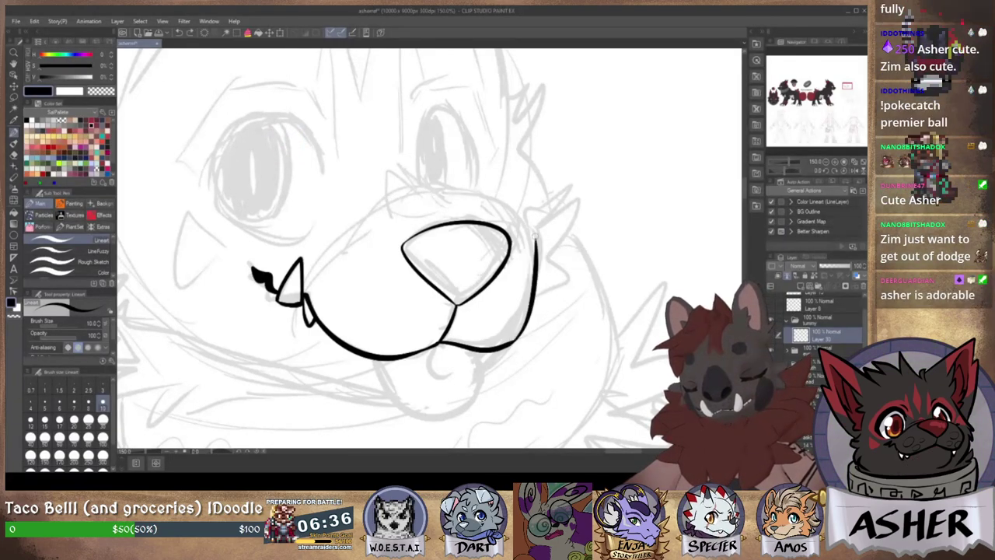
key("ctrl+z")
left_click_drag(510, 343, 542, 242)
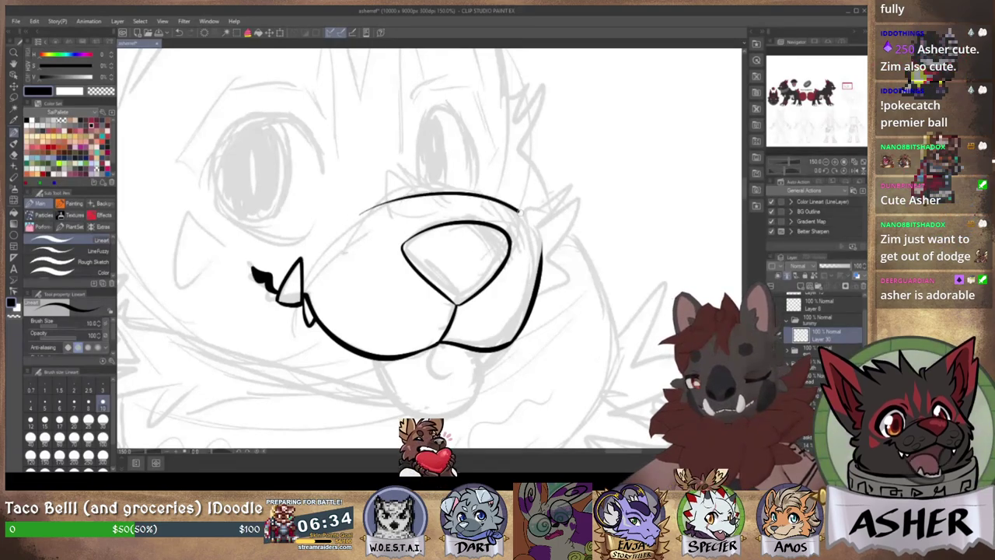
left_click_drag(356, 217, 536, 256)
key("ctrl+z")
left_click_drag(361, 215, 541, 240)
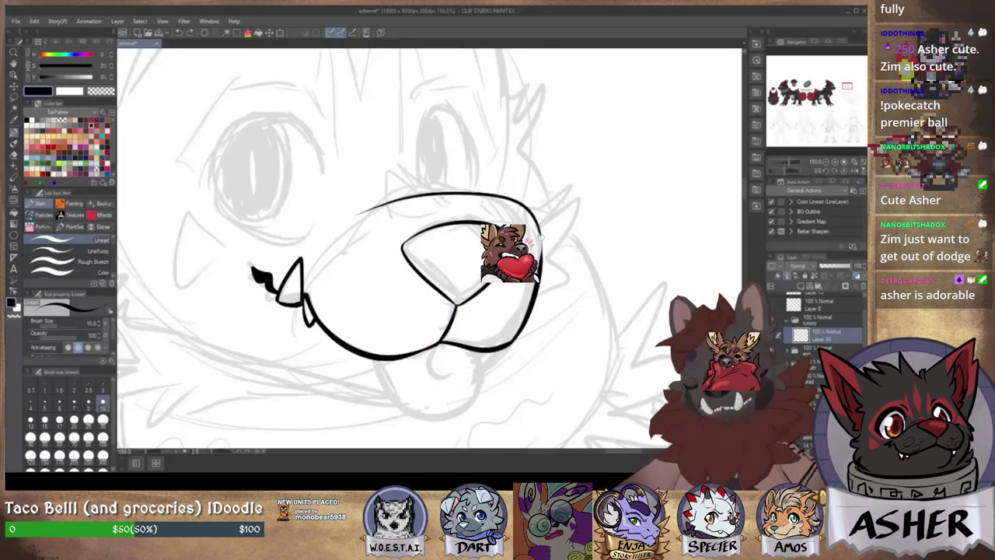
key("ctrl+z")
mouse_move(364, 215)
left_mouse_down()
mouse_move(481, 201)
mouse_move(537, 240)
mouse_move(531, 248)
left_mouse_up()
key("ctrl+z")
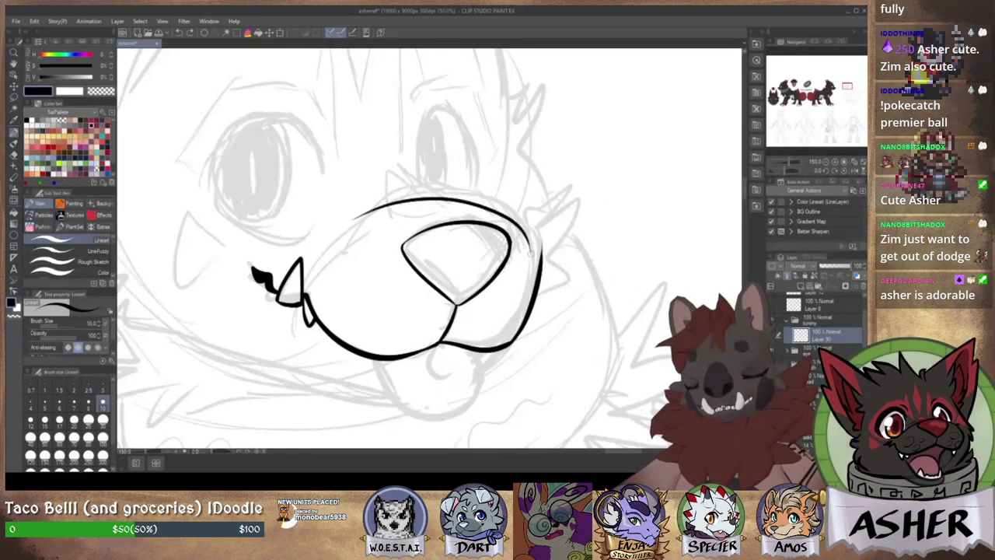
key("ctrl+z")
left_click_drag(356, 218, 530, 238)
left_click_drag(519, 300, 449, 295)
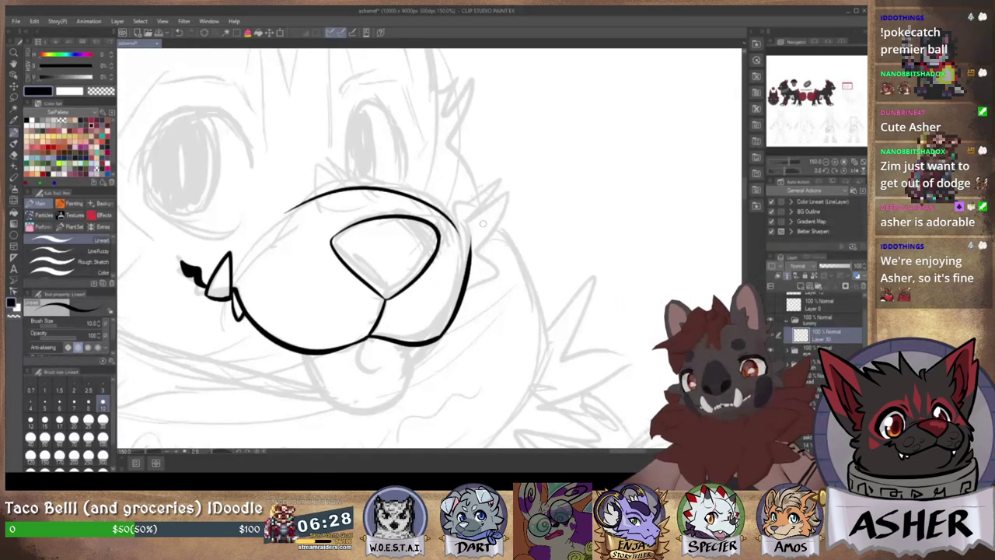
key("ctrl+z")
Ink the muzzle's top arc over the nose and join it cleanly to the far side line.
mouse_move(285, 214)
left_mouse_down()
mouse_move(358, 188)
mouse_move(459, 236)
mouse_move(469, 261)
left_mouse_up()
mouse_move(458, 221)
left_mouse_down()
mouse_move(469, 264)
mouse_move(460, 292)
mouse_move(467, 236)
mouse_move(467, 281)
left_mouse_up()
key("ctrl+z")
key("c")
key("ctrl+z")
key("c")
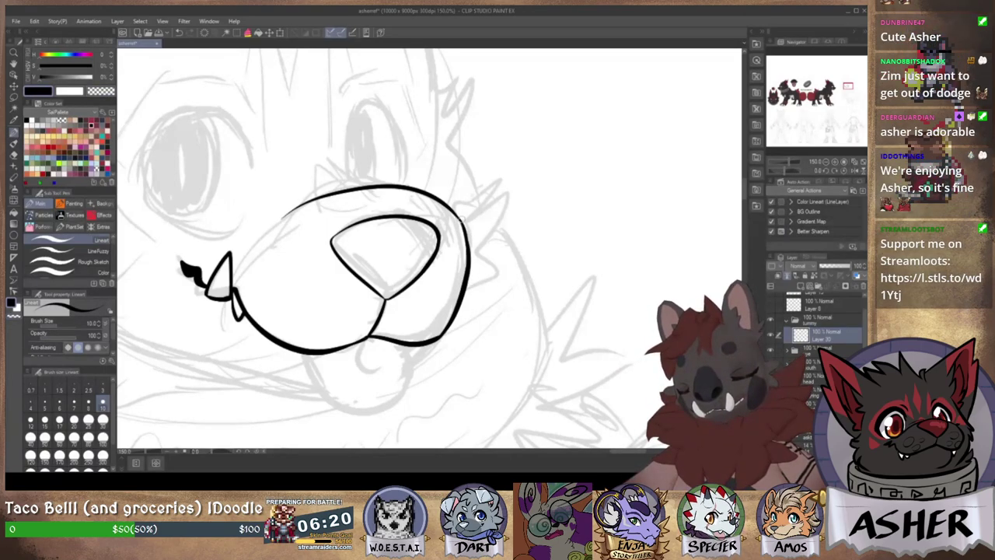
Ink the outline of the tongue hanging below the mouth and the curled crease inside it.
mouse_move(472, 225)
left_mouse_down()
mouse_move(587, 203)
mouse_move(468, 223)
mouse_move(452, 273)
mouse_move(548, 184)
mouse_move(572, 141)
left_mouse_up()
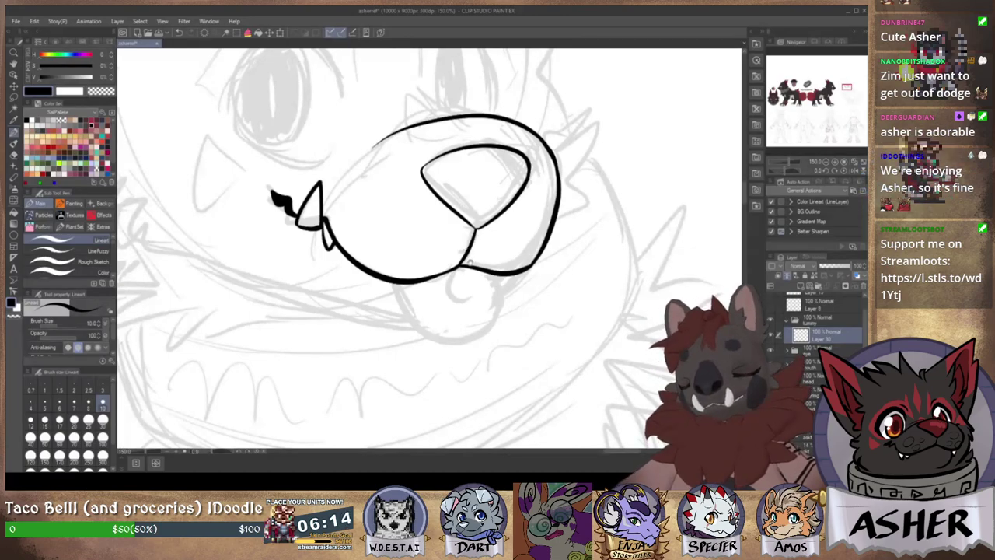
left_click_drag(469, 262, 437, 241)
mouse_move(365, 262)
left_mouse_down()
mouse_move(374, 298)
mouse_move(473, 278)
left_mouse_up()
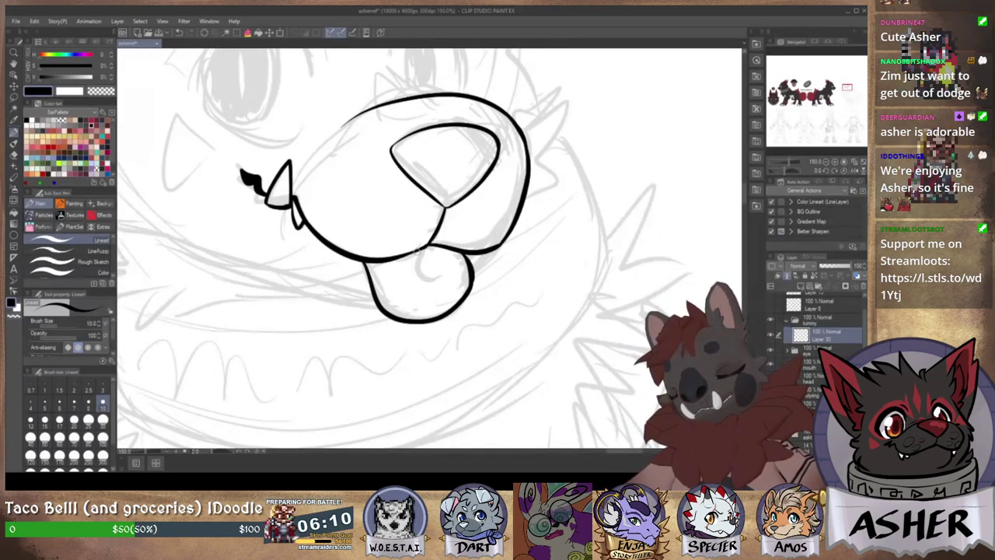
left_click_drag(418, 250, 442, 279)
key("ctrl+z")
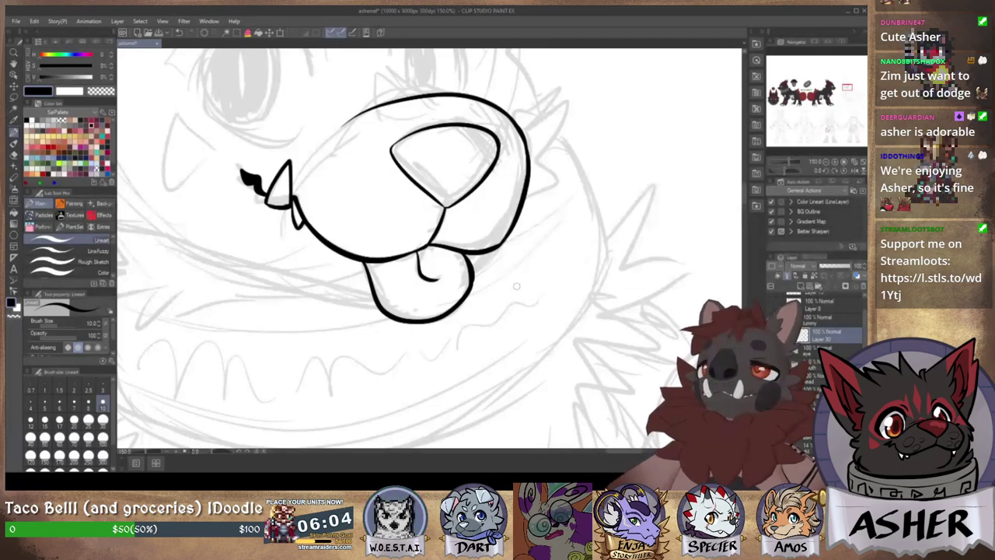
Ink a short curve just above the muzzle's top arc, at the base of the far eye.
left_click_drag(544, 223, 497, 397)
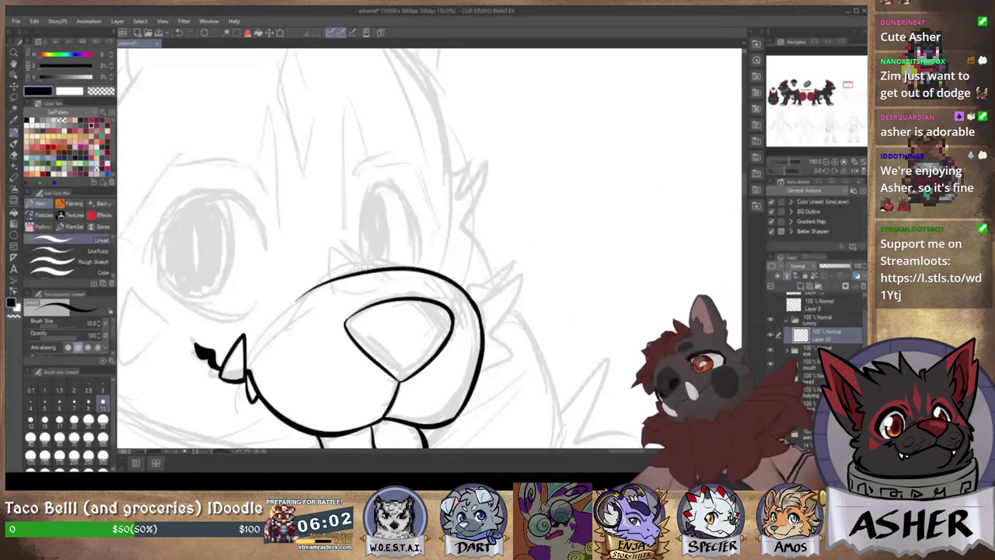
left_click_drag(377, 269, 337, 268)
key("ctrl+z")
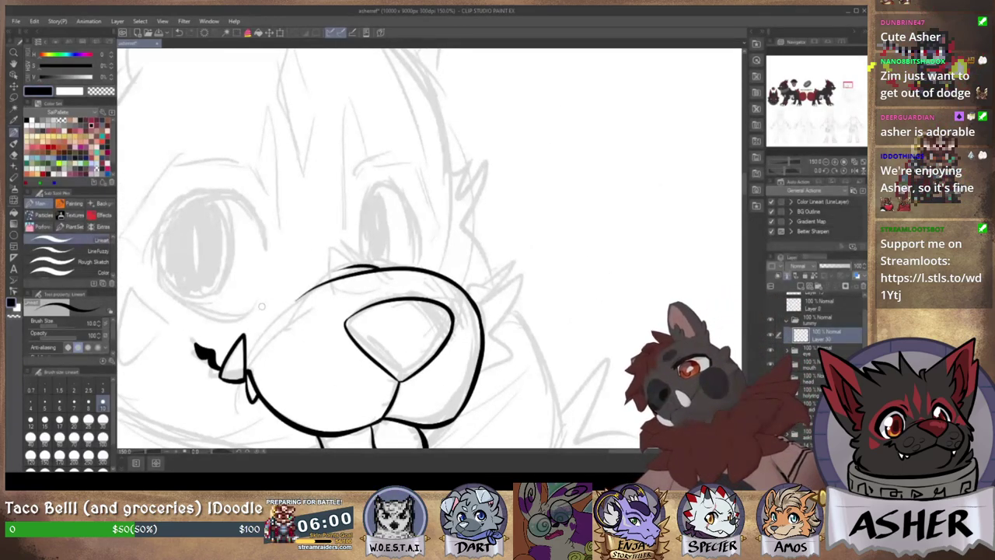
left_click_drag(383, 222, 482, 220)
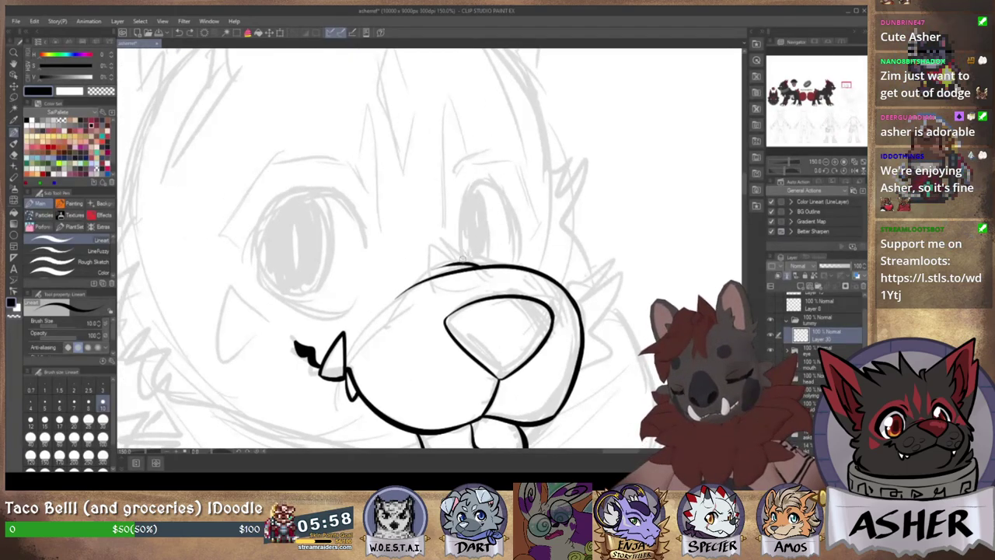
Ink the far eye's outline down to the muzzle and thicken its upper lid and sides.
left_click_drag(462, 263, 479, 178)
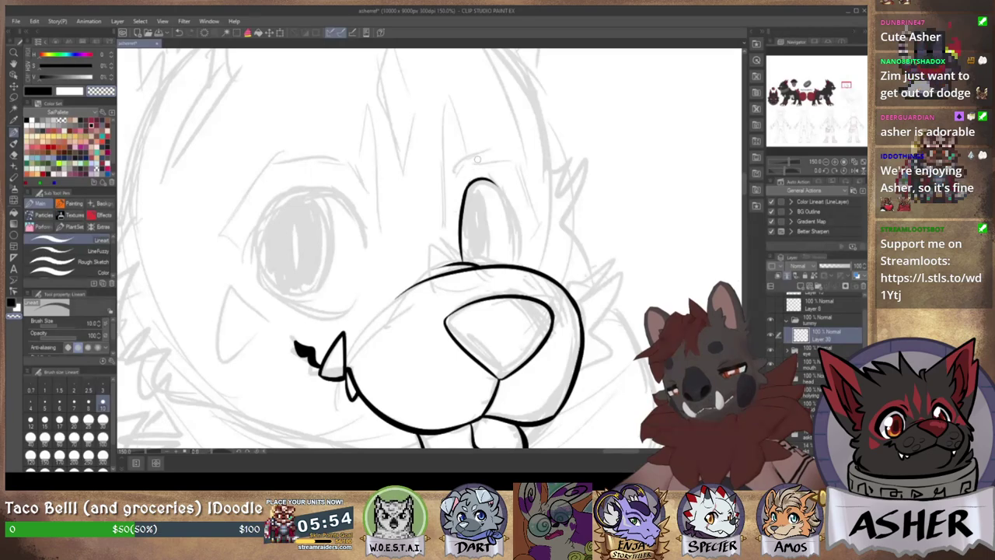
mouse_move(488, 180)
left_mouse_down()
mouse_move(520, 224)
mouse_move(517, 247)
left_mouse_up()
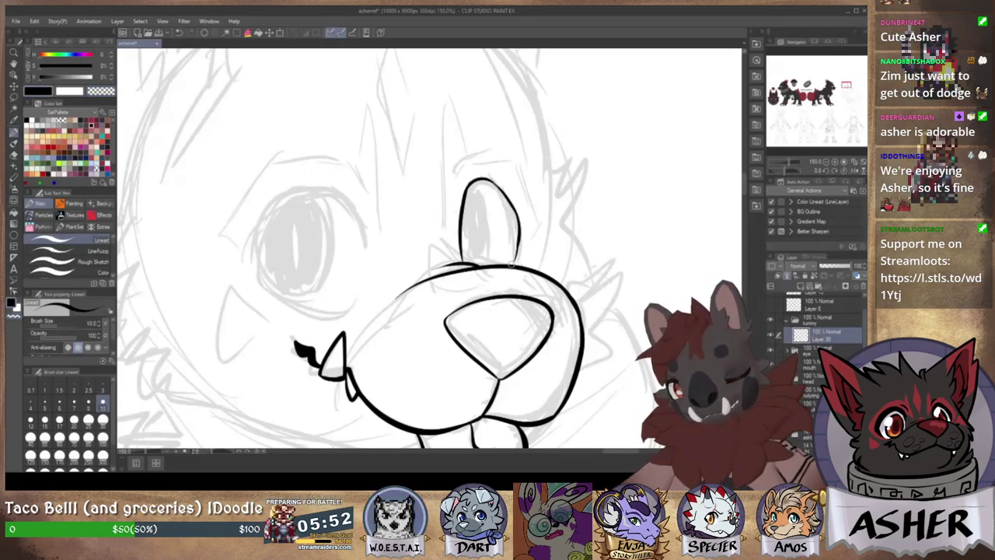
mouse_move(499, 191)
left_mouse_down()
mouse_move(518, 255)
mouse_move(474, 189)
left_mouse_up()
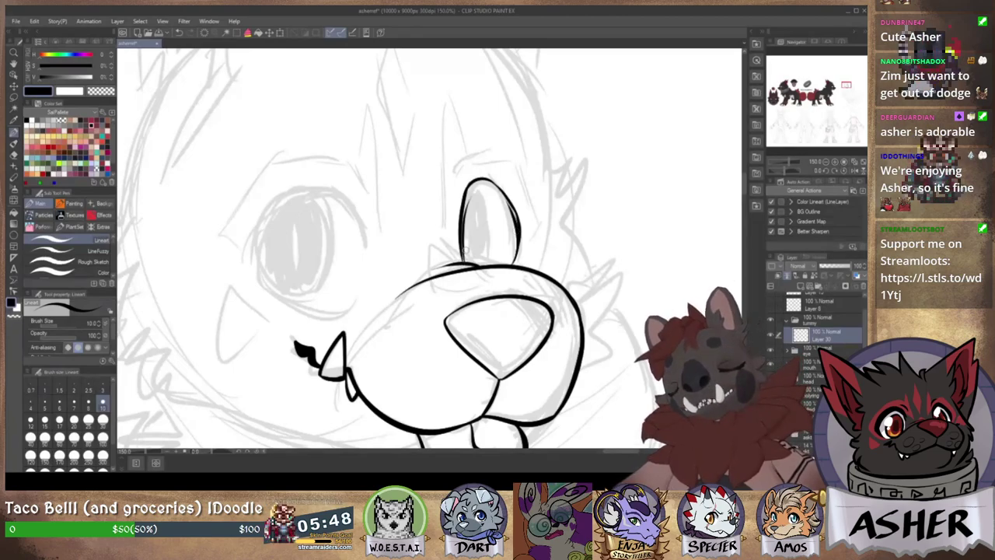
mouse_move(464, 260)
left_mouse_down()
mouse_move(485, 203)
mouse_move(465, 206)
mouse_move(518, 243)
mouse_move(499, 205)
mouse_move(517, 261)
left_mouse_up()
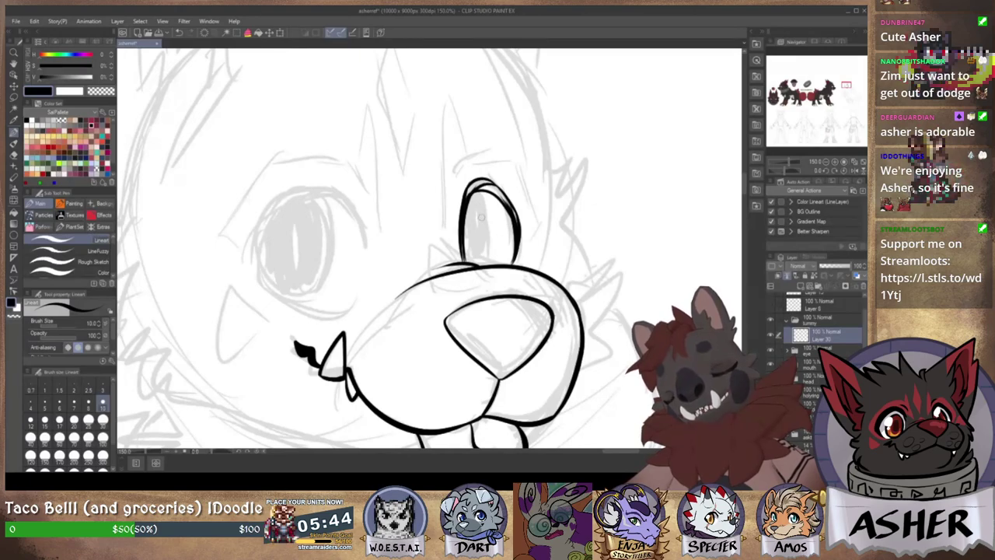
Ink the iris edge inside the far eye and fill the gaps between the upper lid lines with solid black.
mouse_move(474, 187)
left_mouse_down()
mouse_move(488, 269)
mouse_move(471, 191)
left_mouse_up()
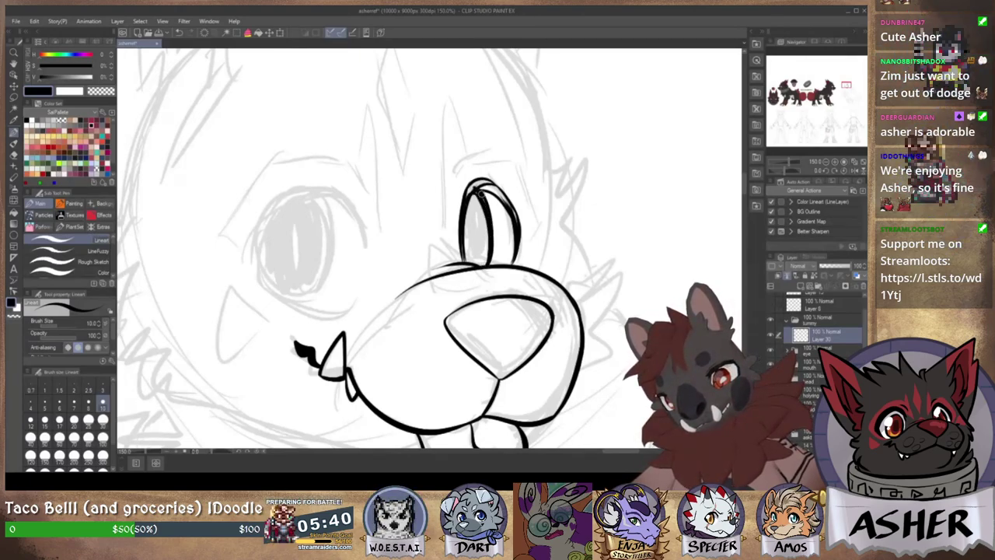
key("ctrl+z")
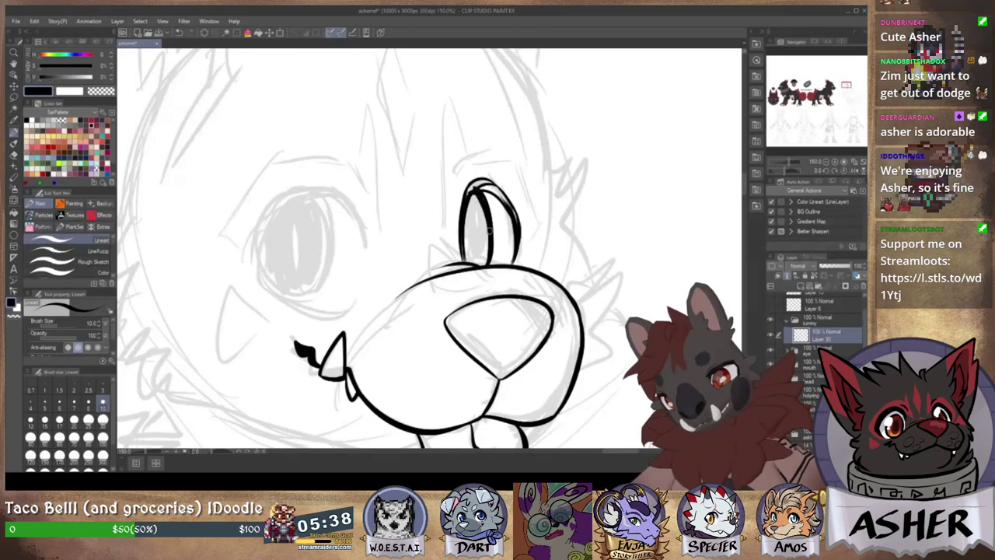
left_click_drag(471, 190, 490, 234)
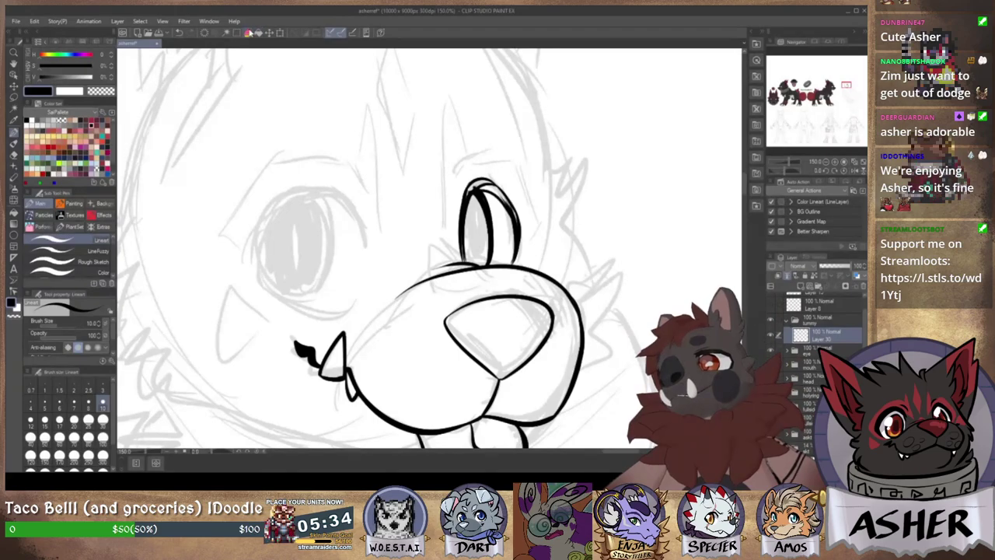
key("m")
mouse_move(463, 208)
left_mouse_down()
mouse_move(525, 248)
mouse_move(461, 237)
left_mouse_up()
key("p")
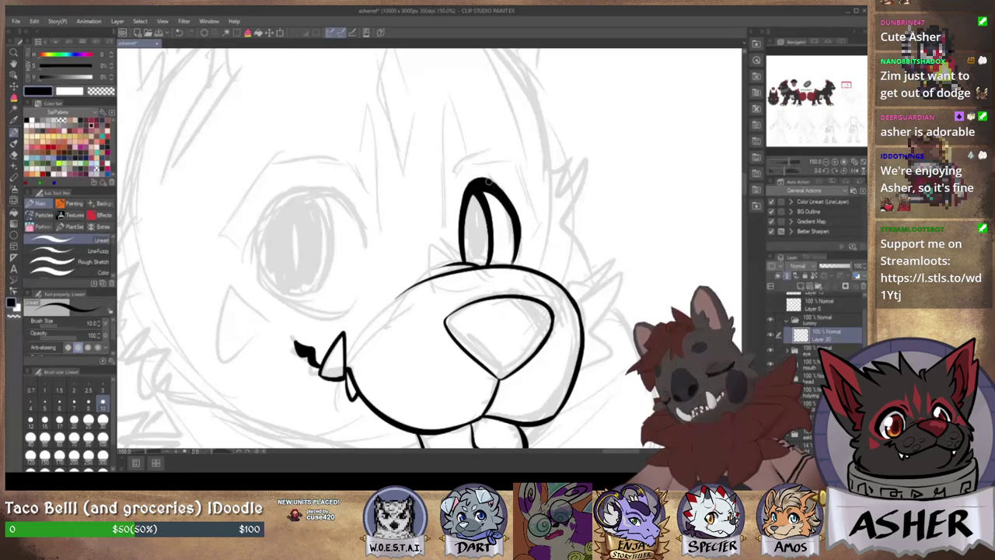
Ink the short tapered brow mark above the far eye.
mouse_move(495, 182)
left_mouse_down()
mouse_move(531, 190)
mouse_move(516, 168)
mouse_move(548, 195)
mouse_move(572, 230)
mouse_move(561, 256)
left_mouse_up()
key("ctrl+z")
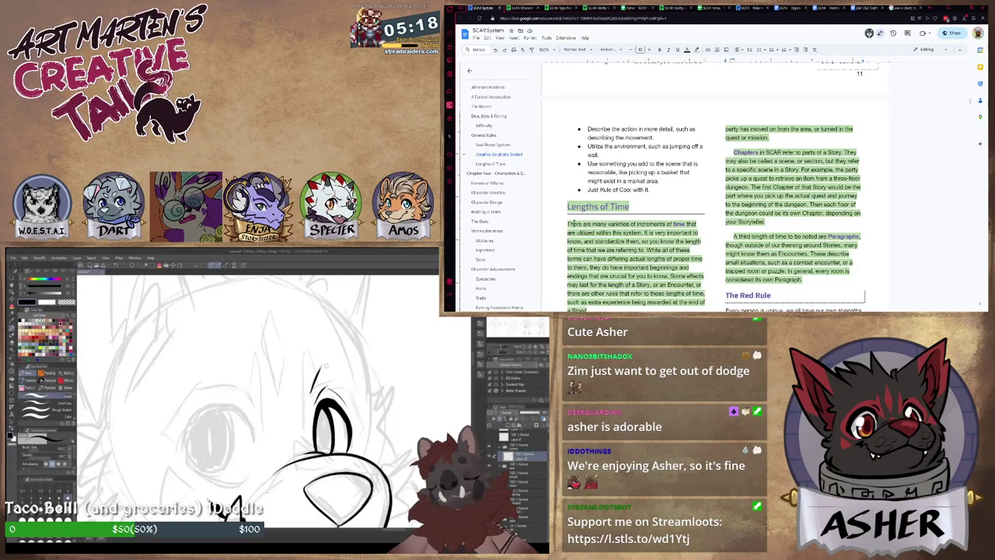
left_click_drag(384, 366, 381, 363)
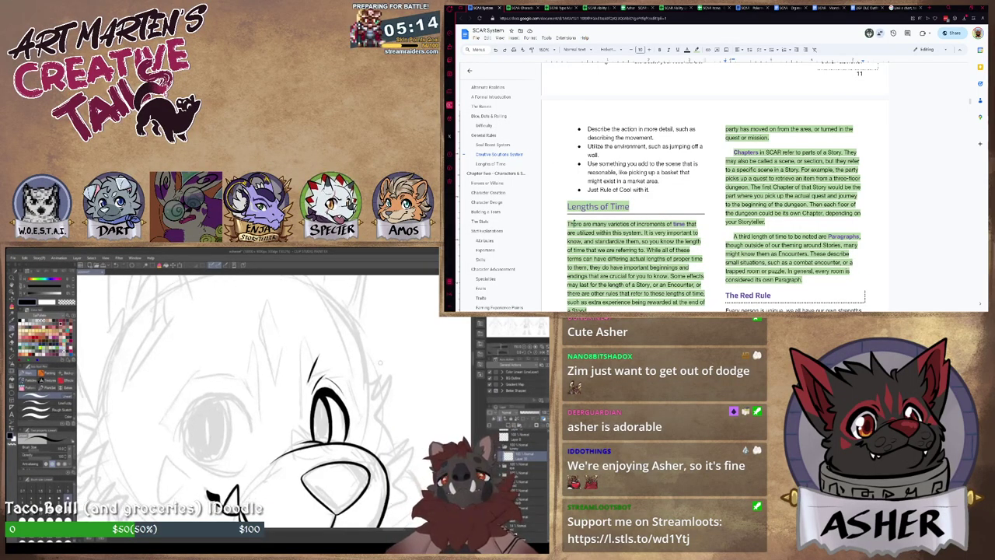
Ink the near eye's outline, from the upper lid and pointed inner corner around to the lower edge.
left_click_drag(346, 413, 376, 353)
mouse_move(258, 336)
left_mouse_down()
mouse_move(283, 353)
mouse_move(274, 343)
mouse_move(326, 350)
left_mouse_up()
left_click_drag(245, 383, 316, 340)
key("ctrl+z")
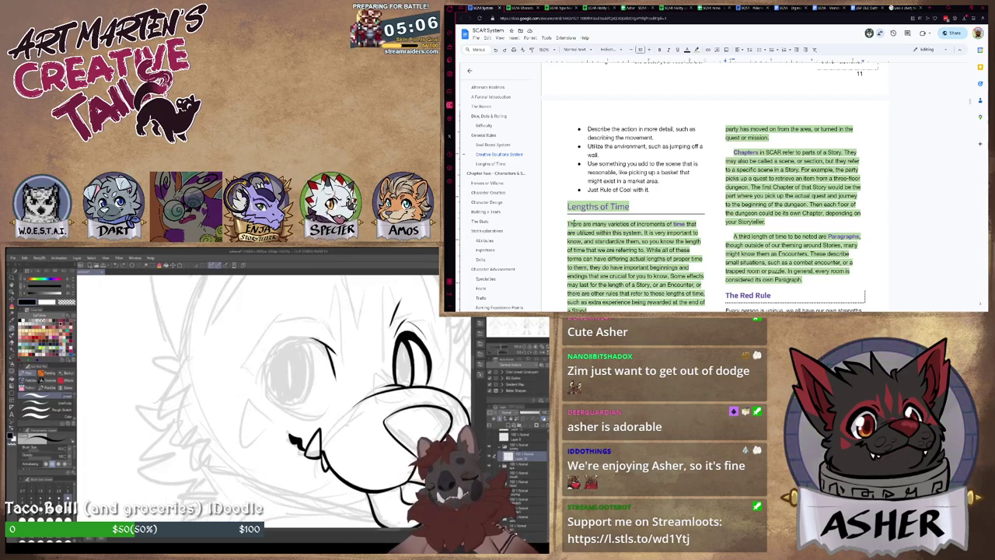
mouse_move(262, 367)
left_mouse_down()
mouse_move(318, 337)
mouse_move(185, 398)
mouse_move(274, 368)
left_mouse_up()
key("ctrl+z")
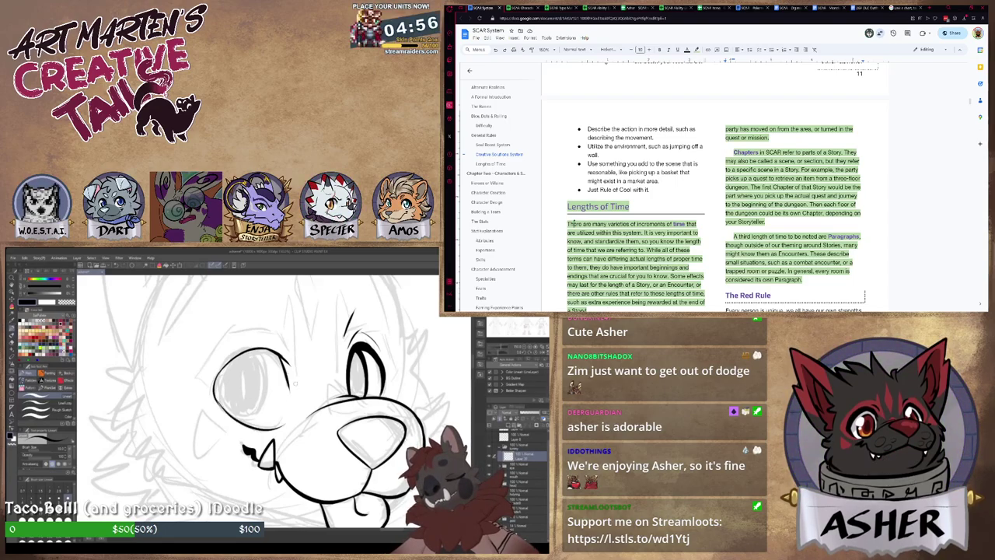
left_click_drag(298, 399, 350, 395)
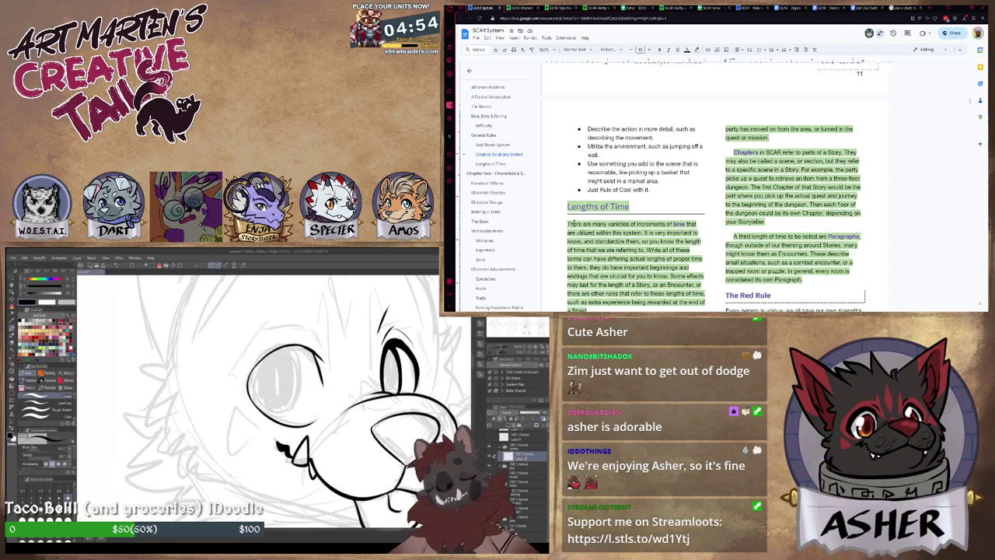
Switch to the SCAR System Google Docs document, zoom it to 150%, and place the cursor at the end of the Earning Experience Points paragraph.
left_click(547, 50)
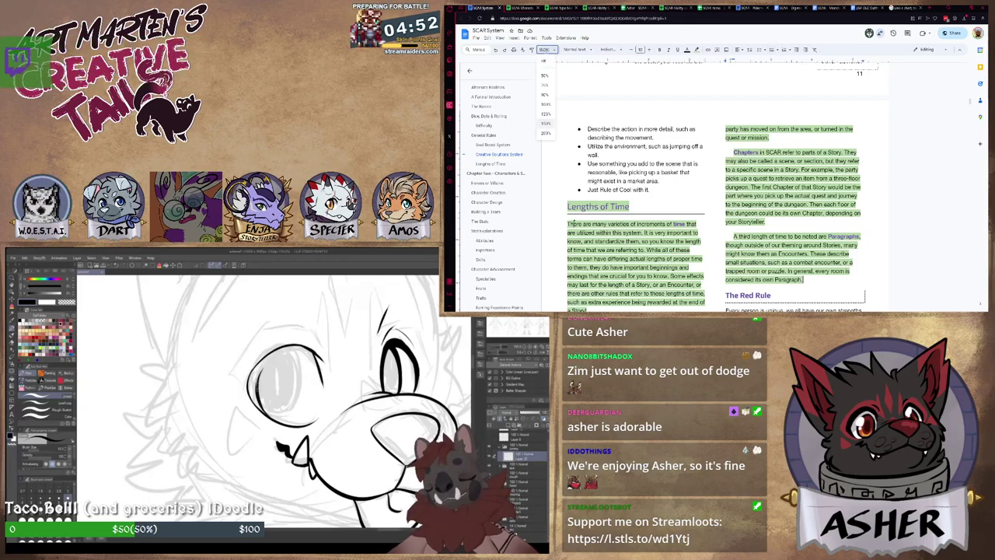
left_click(545, 123)
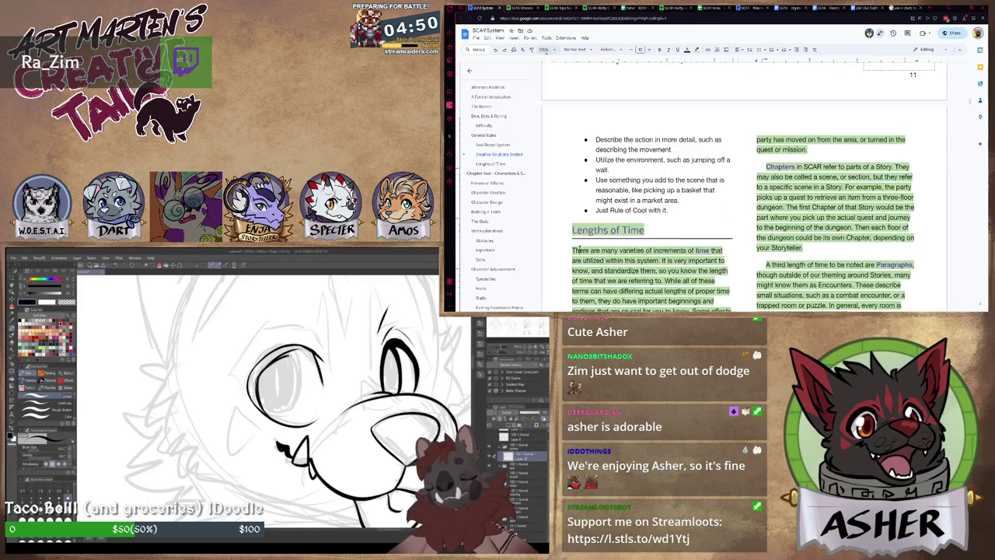
scroll(580, 249, "down", 10)
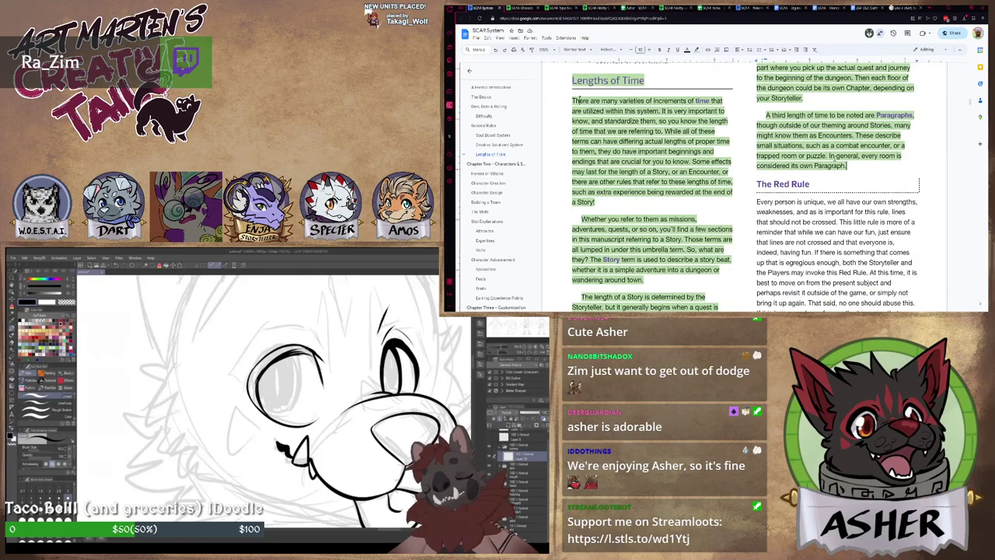
scroll(502, 206, "down", 3)
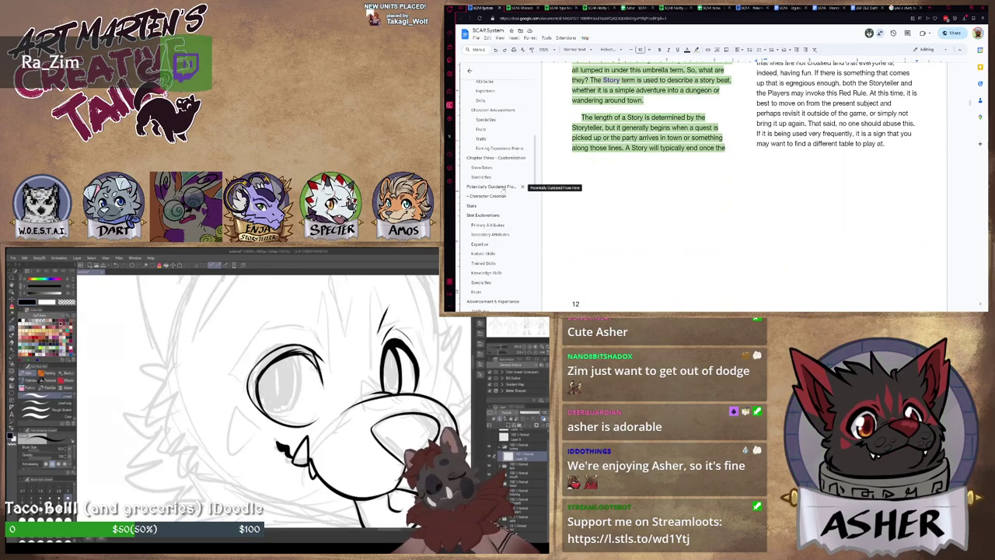
scroll(502, 155, "up", 1)
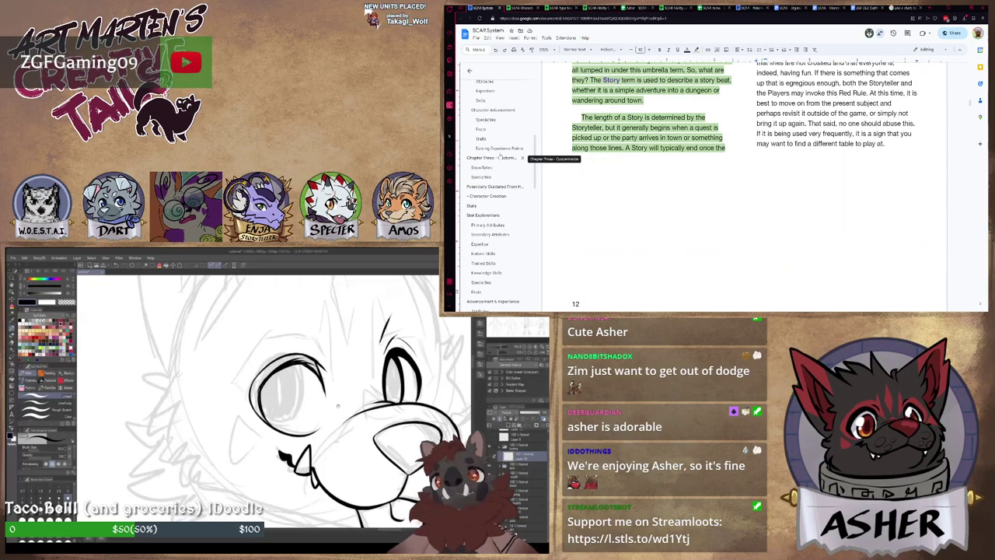
left_click(528, 148)
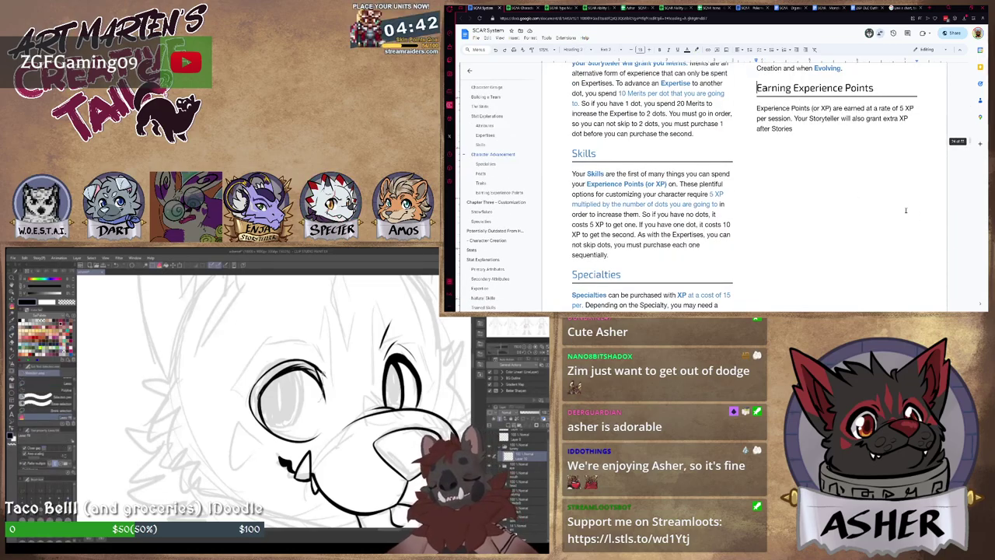
scroll(850, 201, "up", 1)
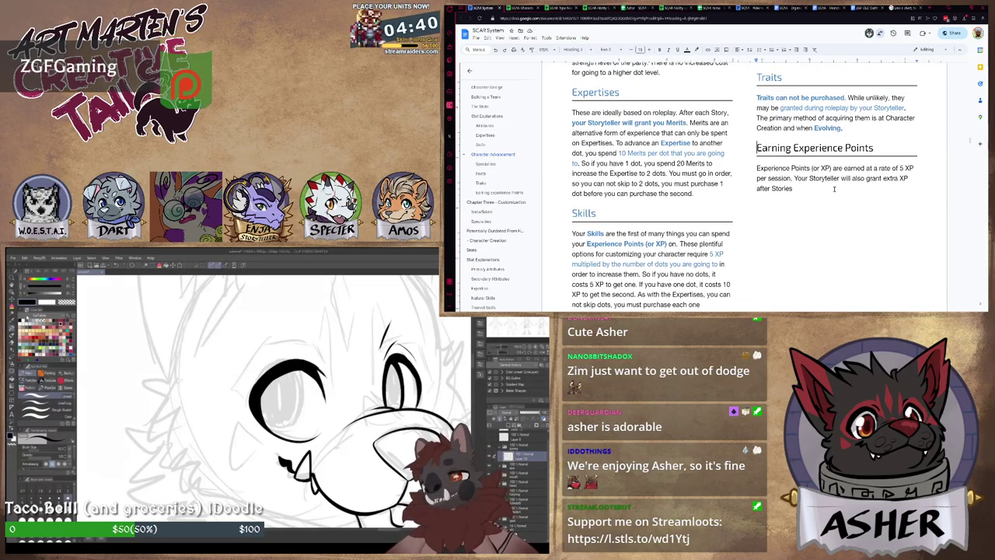
left_click(832, 188)
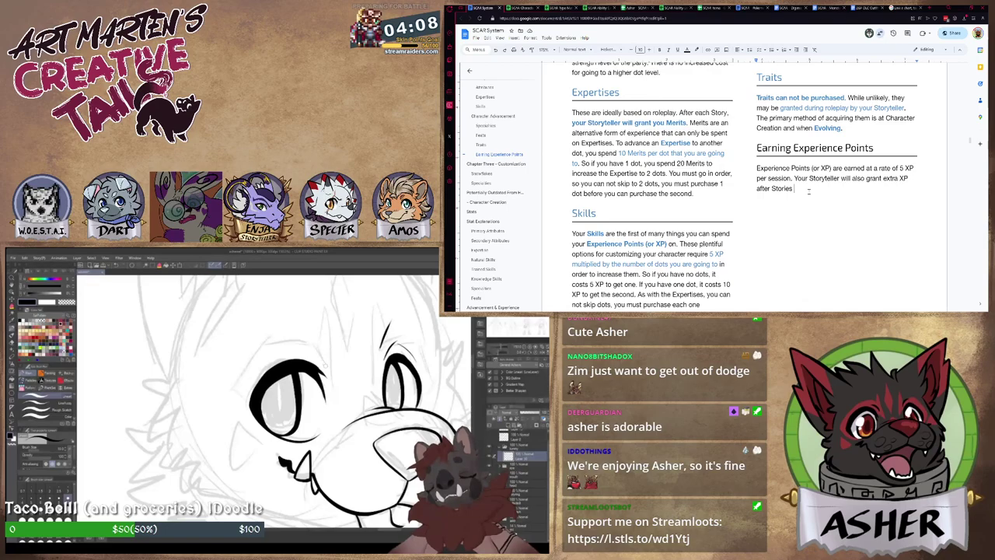
left_click_drag(355, 387, 397, 393)
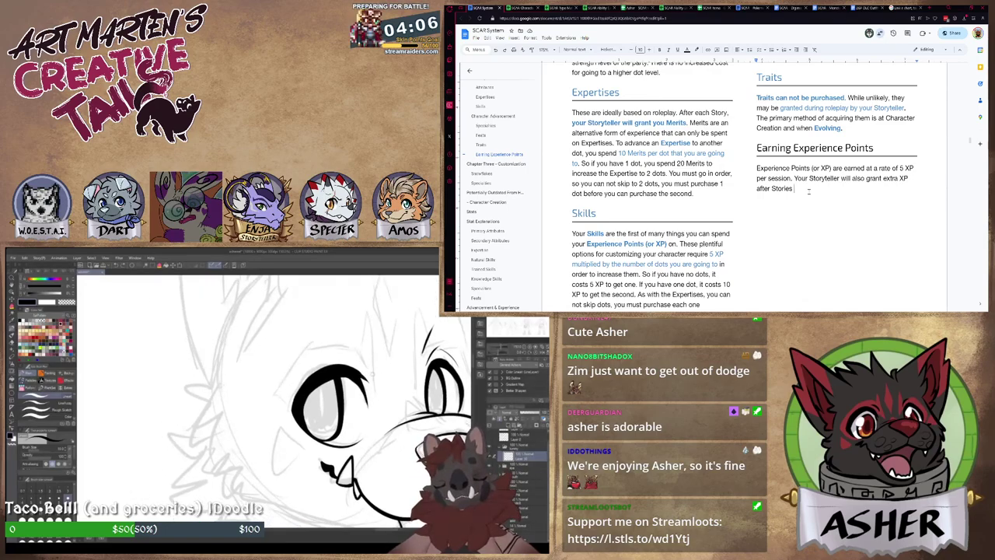